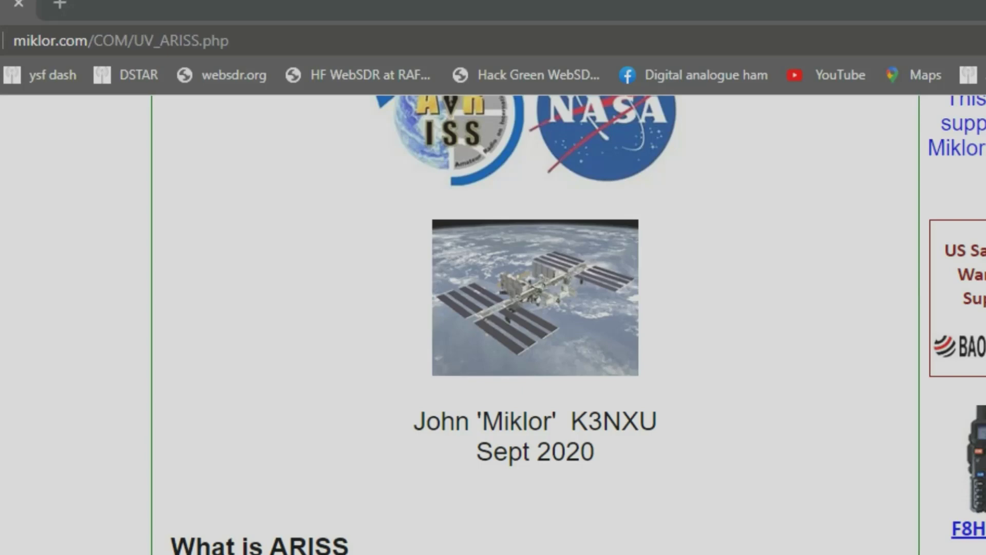
- Read the ARISS page through the Doppler explanation, the CHIRP image file section and its frequency reference table
scroll(534, 323, down, 8)
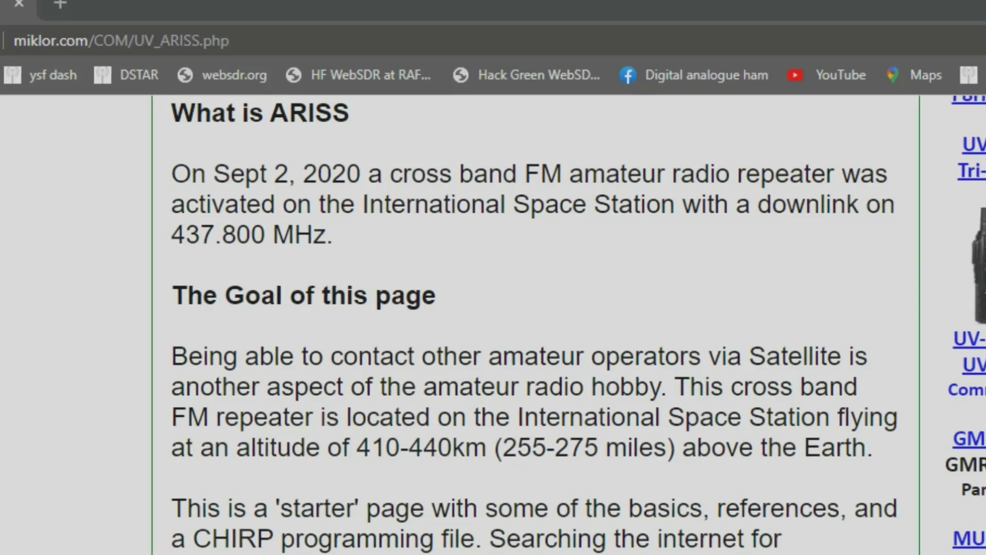
scroll(534, 324, down, 6)
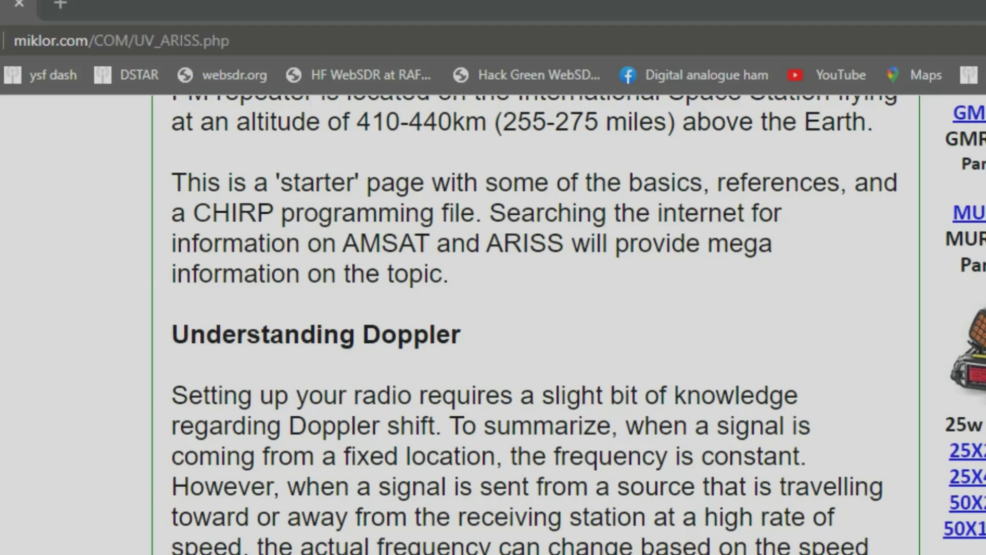
scroll(534, 324, down, 4)
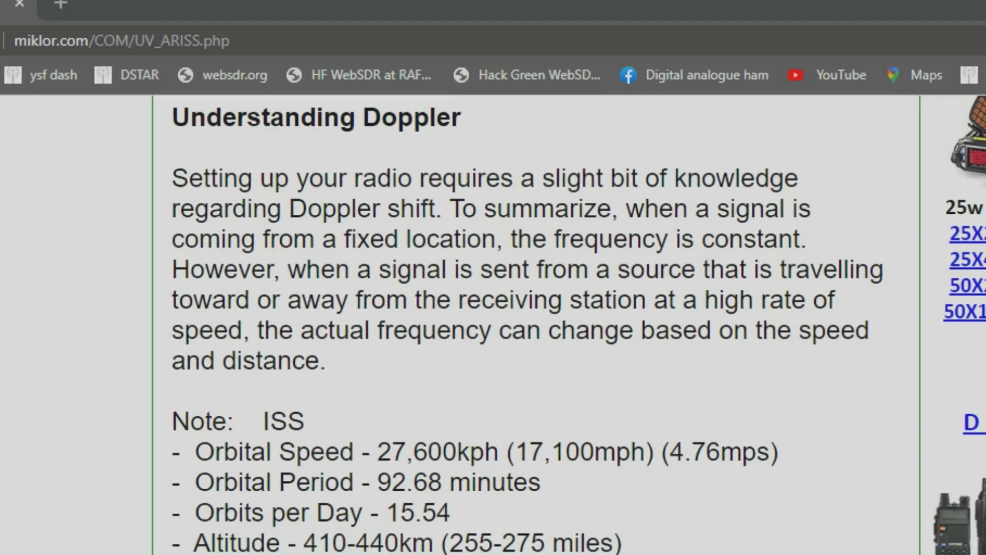
scroll(493, 323, down, 4)
scroll(493, 324, down, 12)
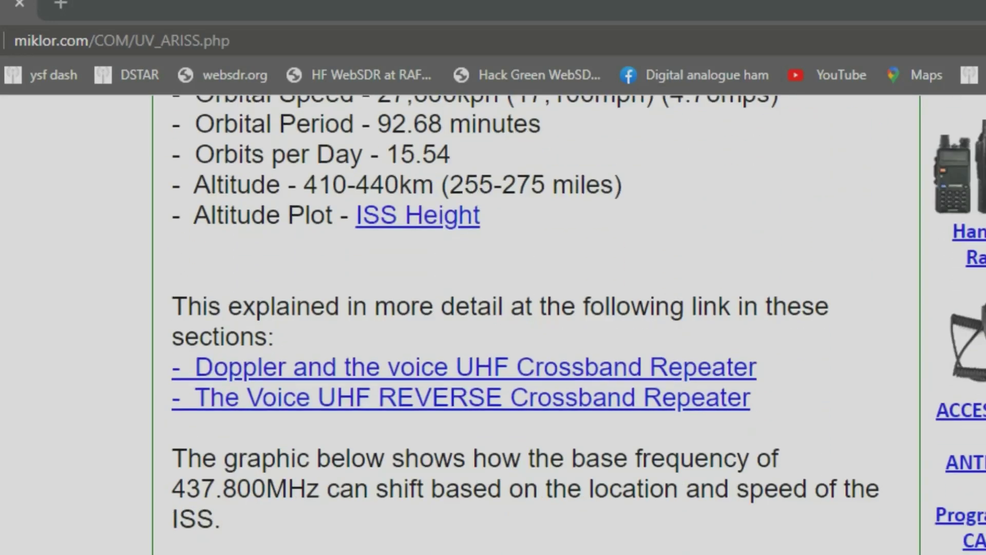
scroll(494, 324, down, 8)
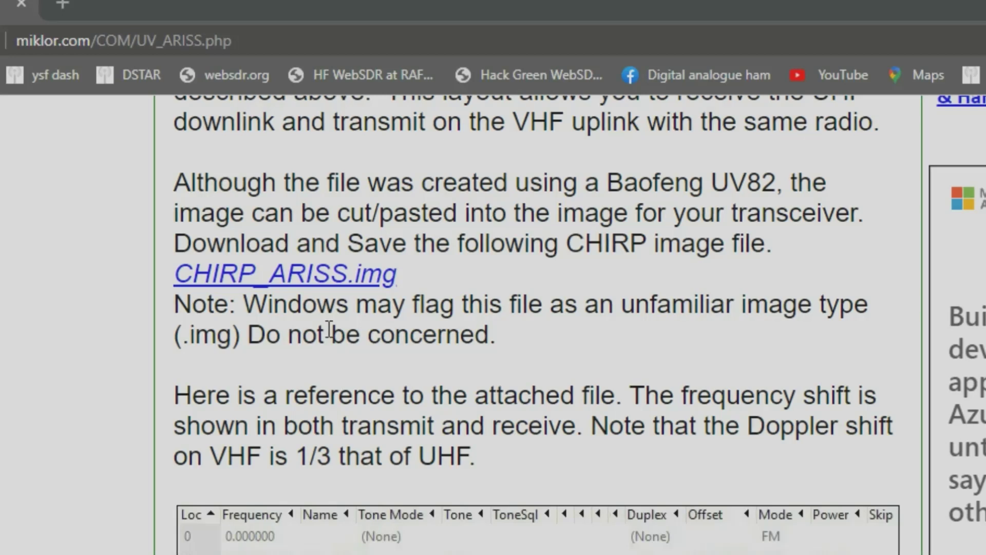
scroll(329, 331, down, 2)
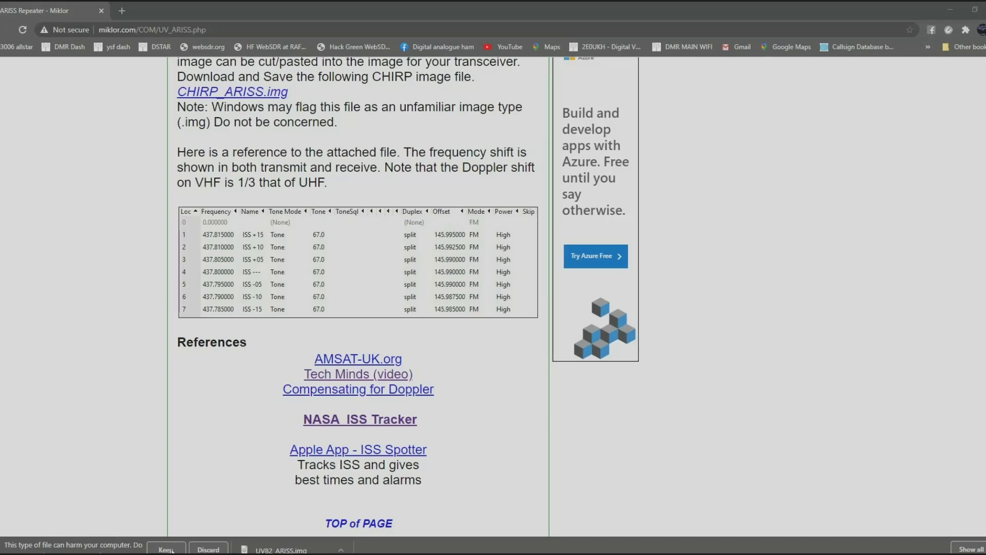
- Keep the flagged UV82_ARISS.img download and show it in its folder
click(171, 550)
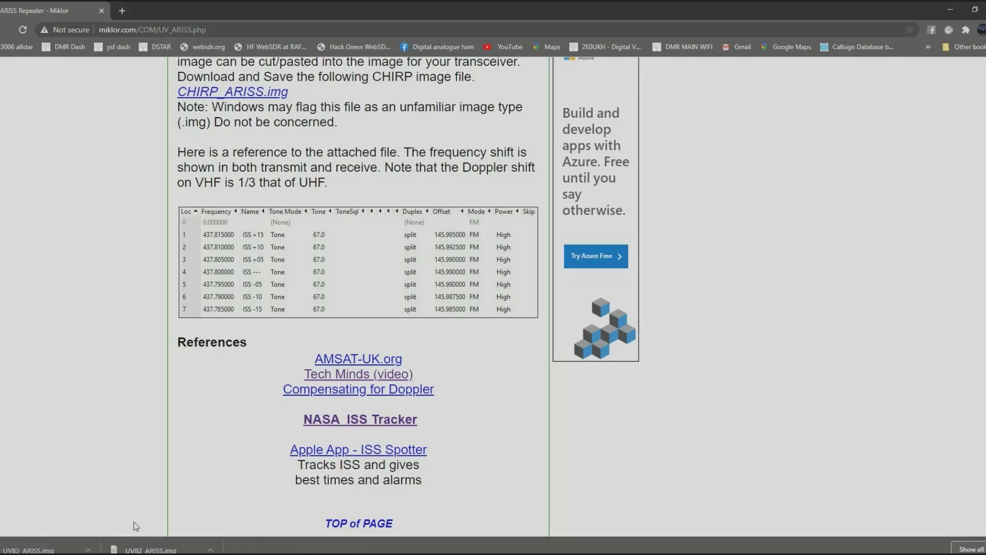
click(88, 550)
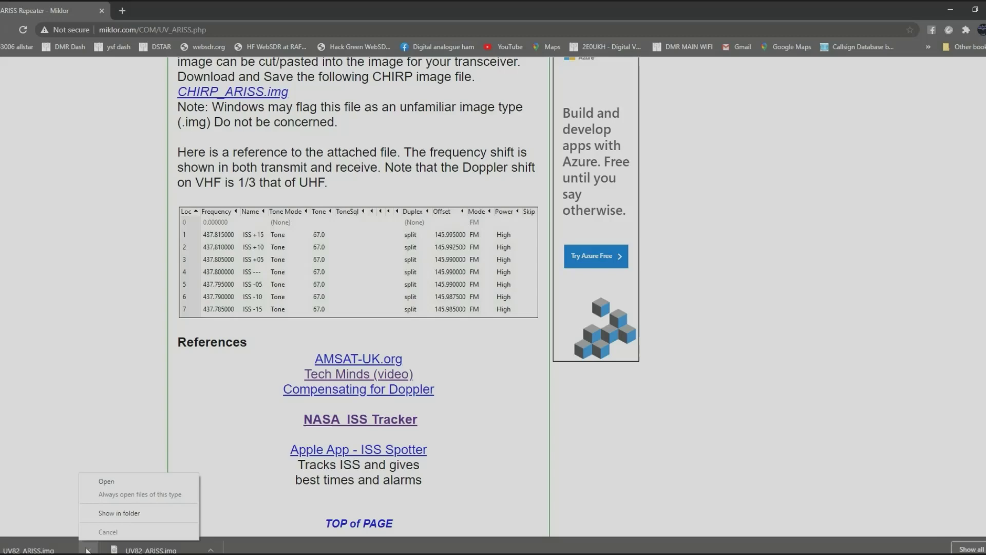
click(109, 513)
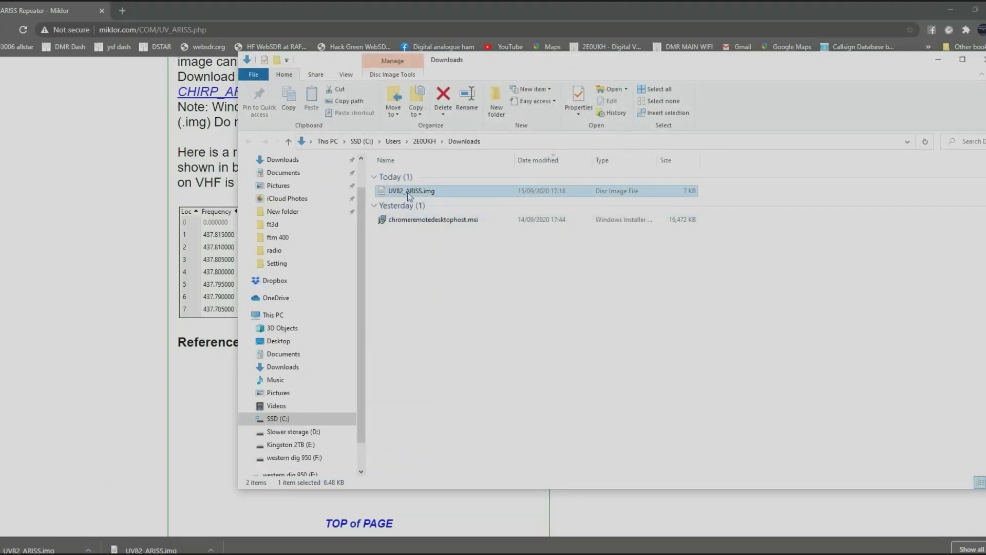
- Move UV82_ARISS.img from Downloads to the Desktop and place its icon in the empty area beside the moon
drag(411, 194, 286, 320)
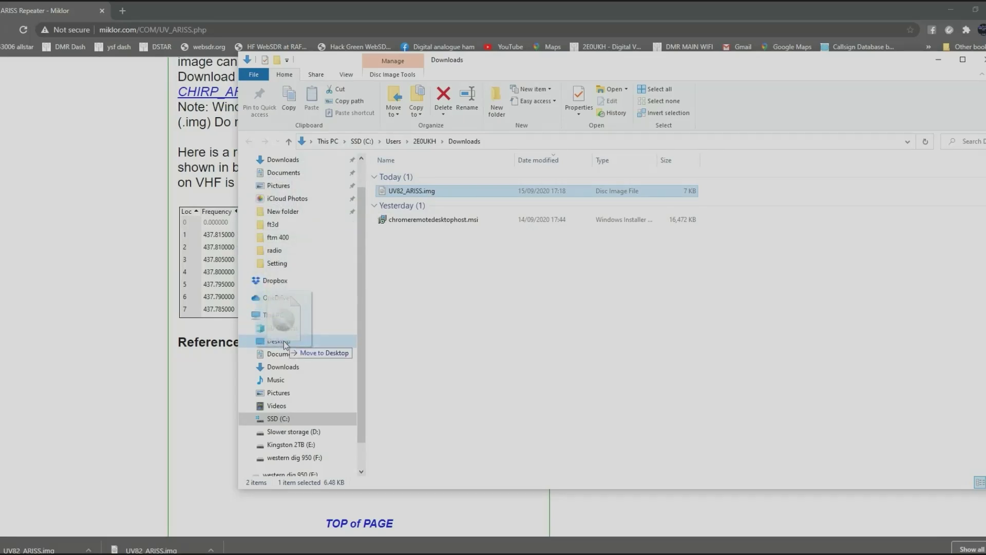
drag(285, 342, 285, 342)
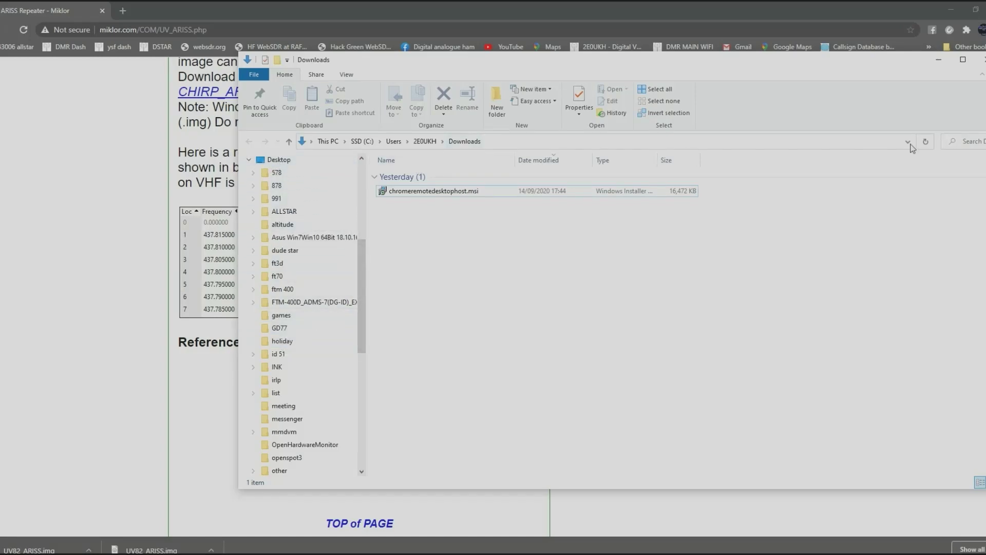
click(938, 63)
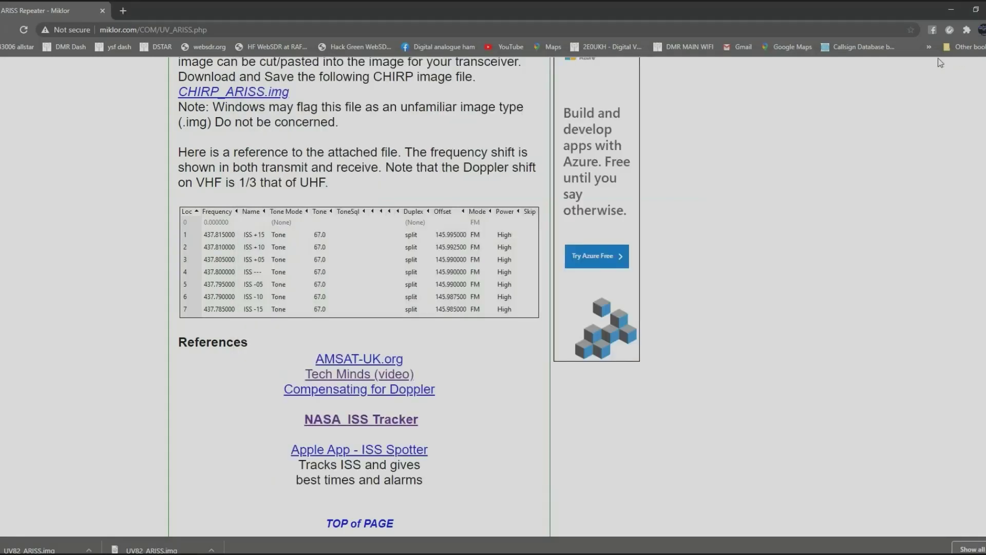
click(951, 10)
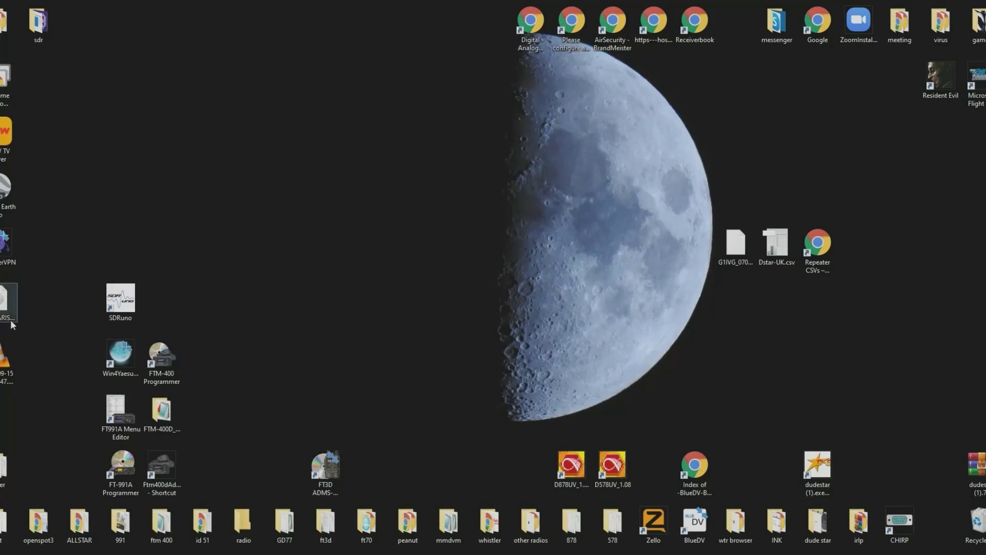
drag(6, 300, 300, 242)
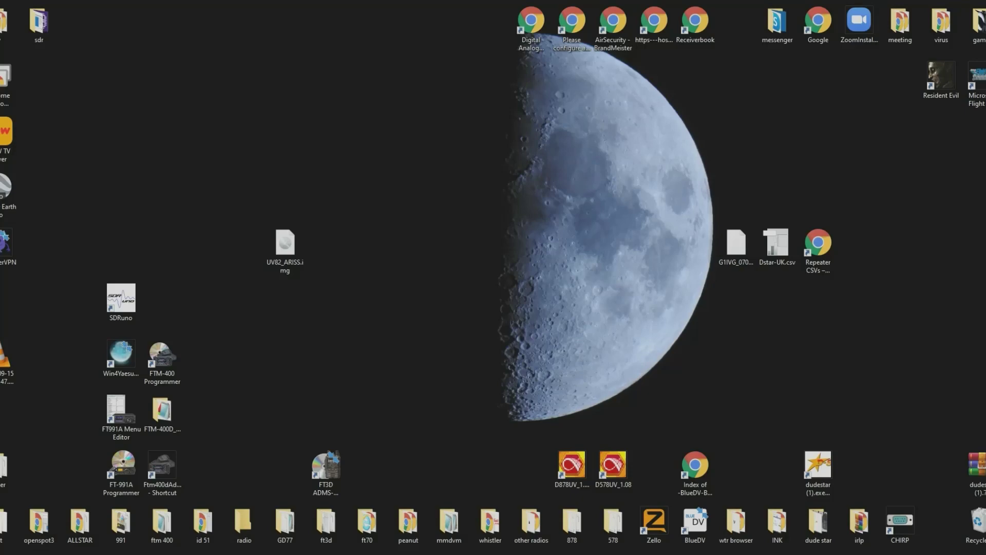
- Switch to CHIRP and open UV82_ARISS.img from the Desktop
double_click(285, 244)
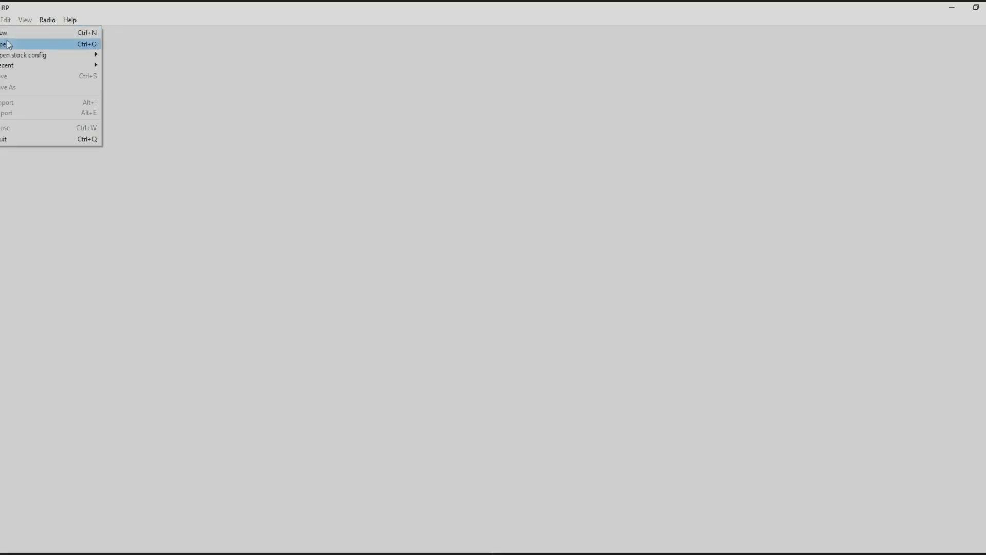
click(7, 40)
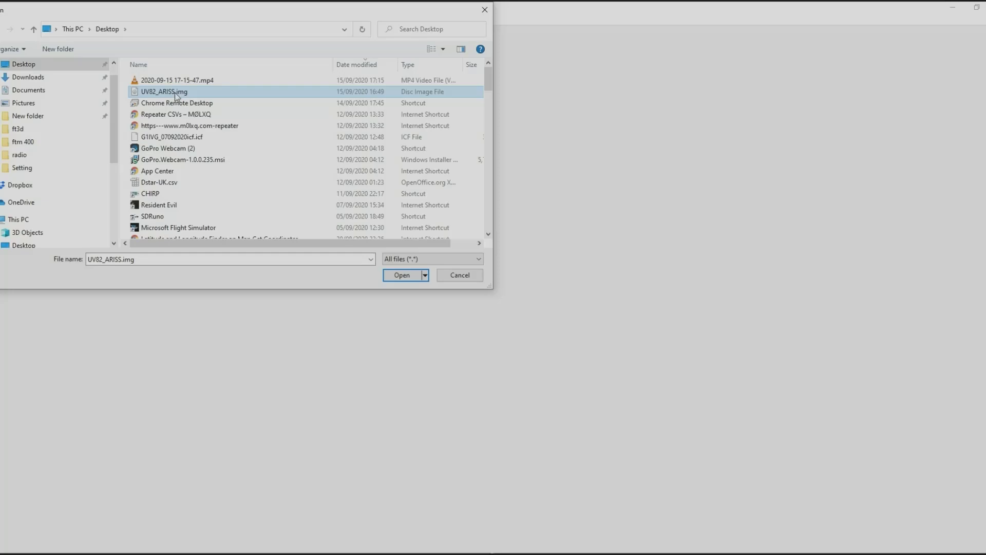
double_click(175, 93)
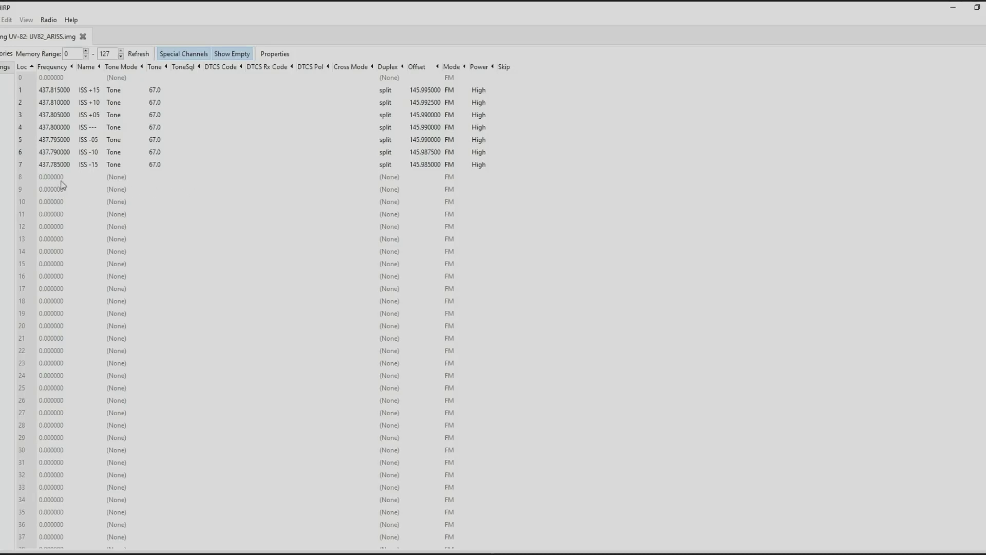
- Copy the seven ISS memories in locations 1 to 7 of the UV-82 image
click(24, 166)
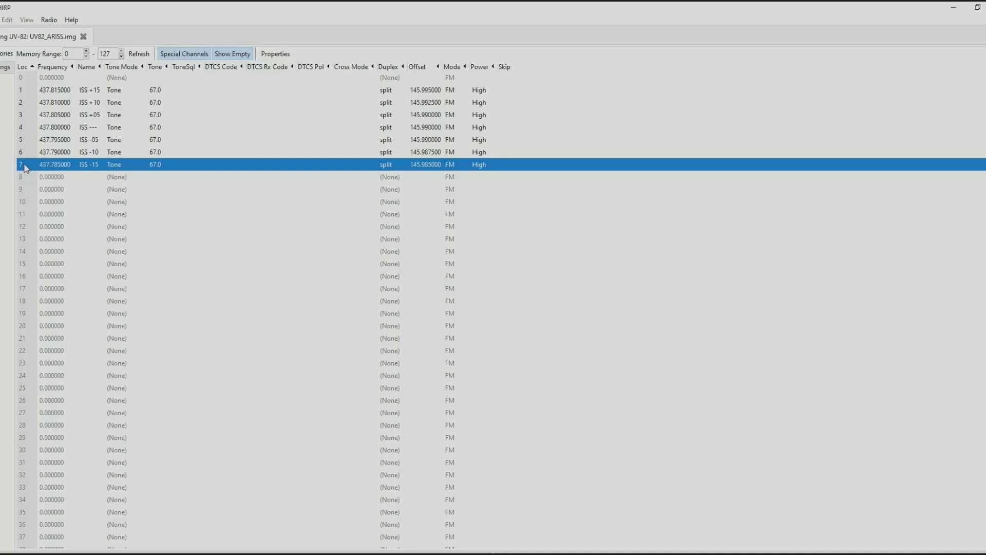
key(shift+Up)
key(shift+Up)
key(shift+Up)
key(shift+Up)
key(shift+Up)
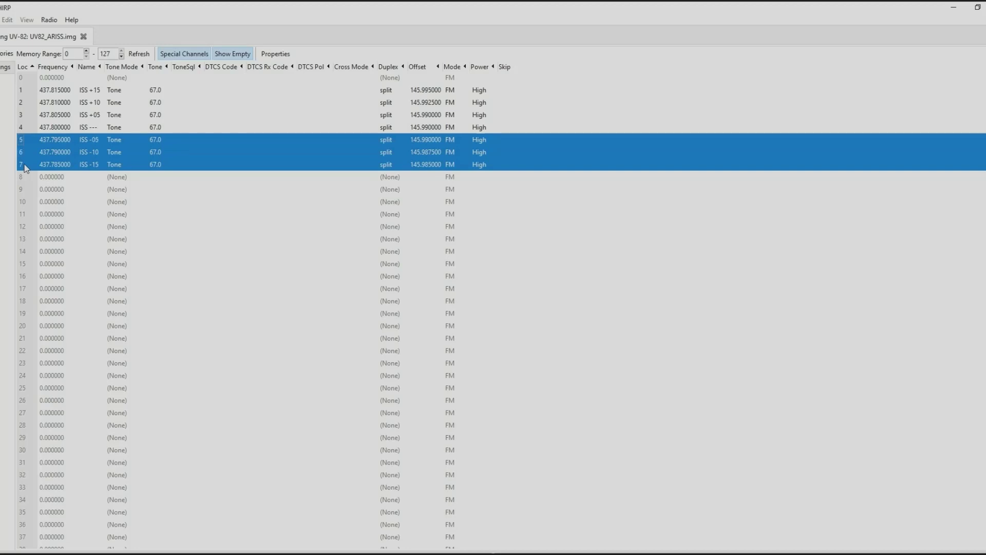
key(shift+Up)
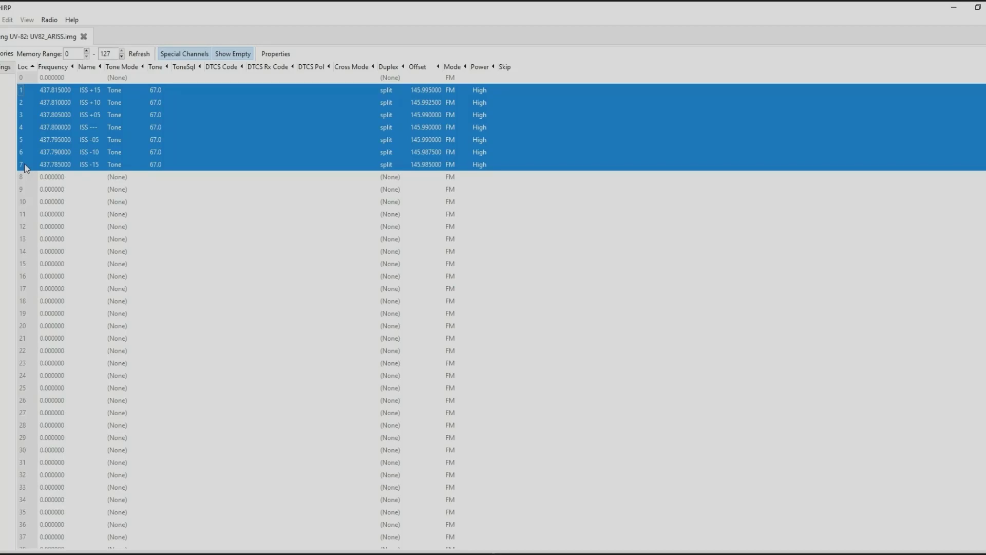
right_click(94, 133)
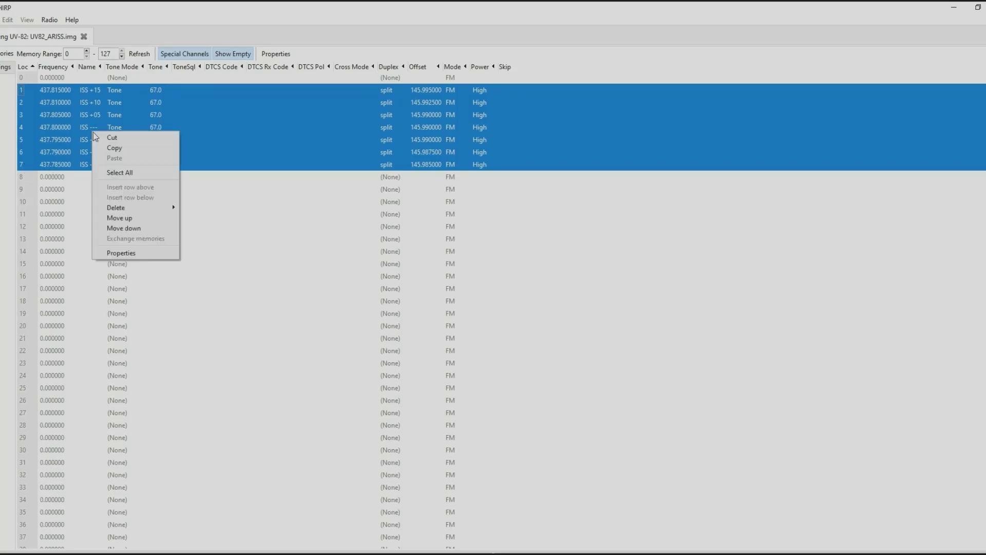
click(111, 147)
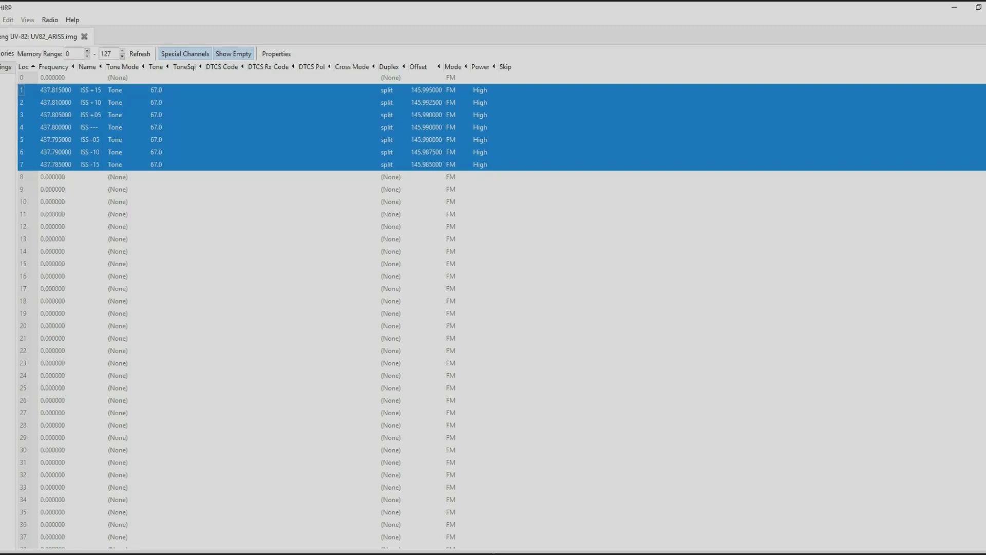
- Open "Baofeng_UV-5R_20171005 from wouxan.img" from the radio folder and display its memory list
key(alt+f)
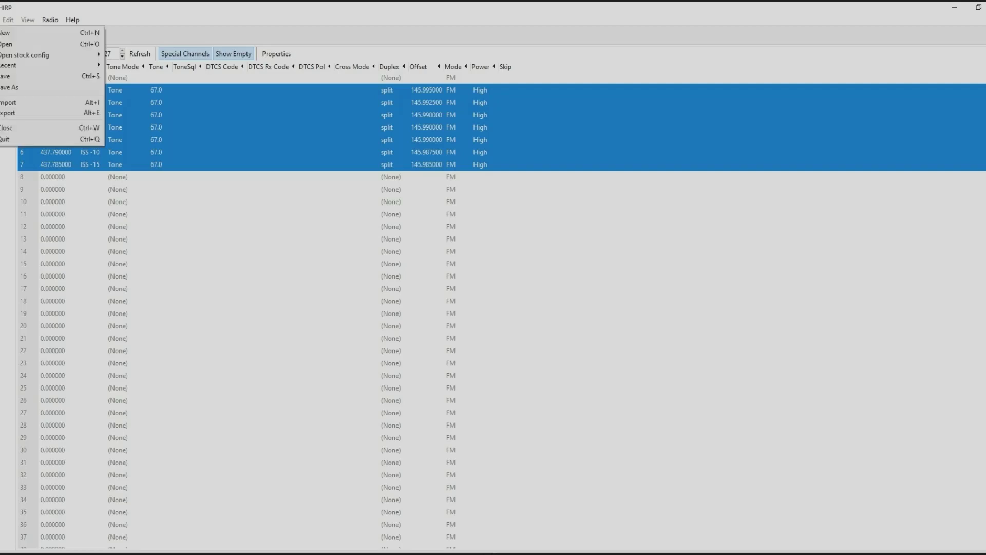
click(9, 46)
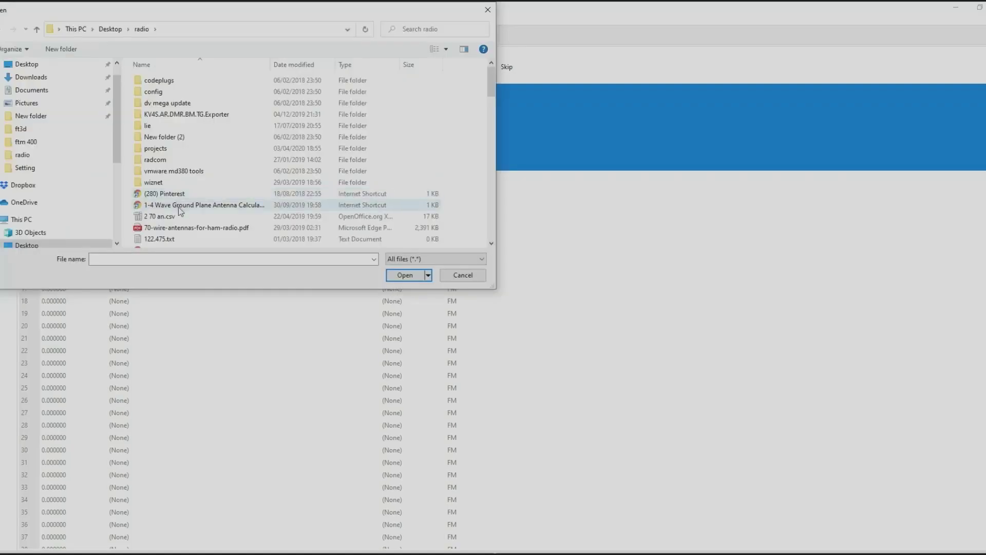
scroll(181, 224, down, 2)
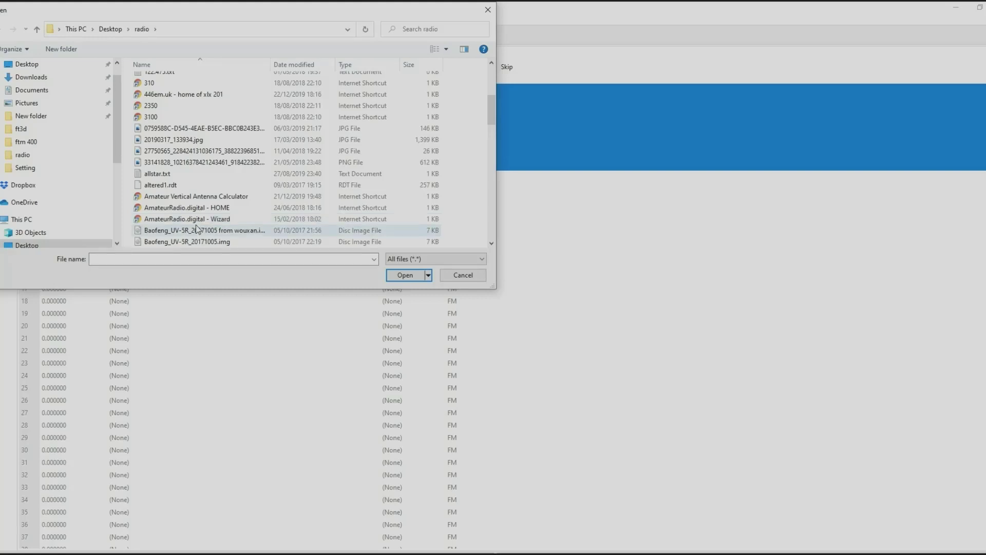
click(206, 232)
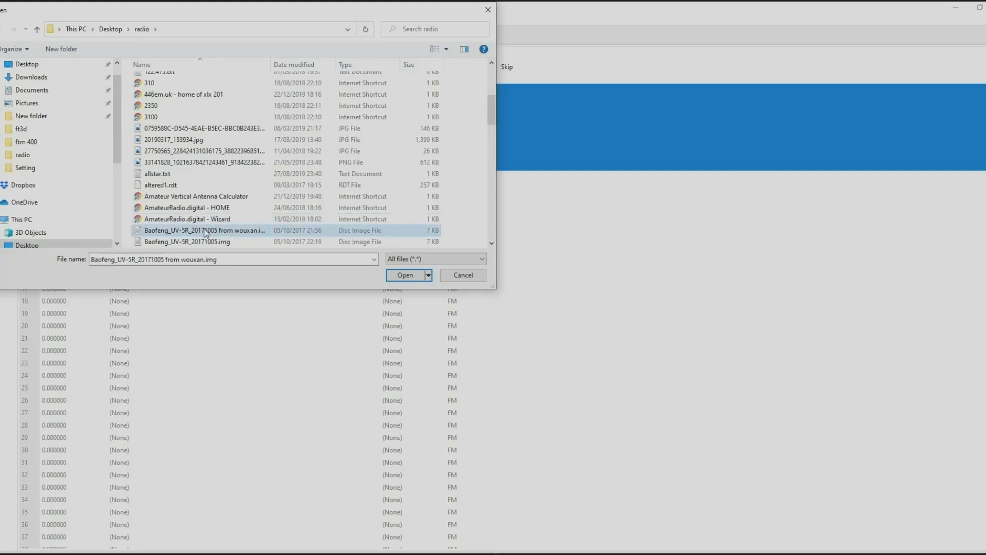
double_click(206, 233)
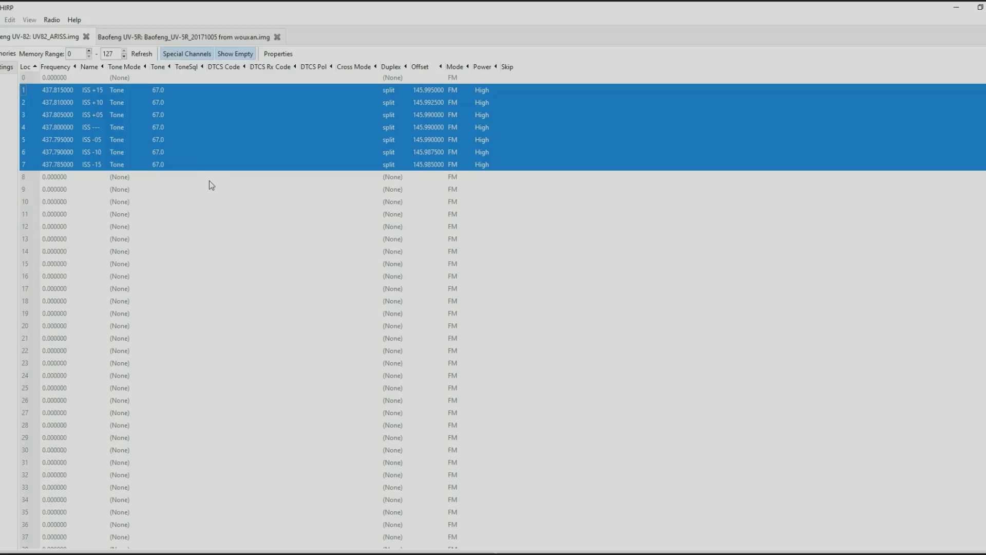
click(162, 39)
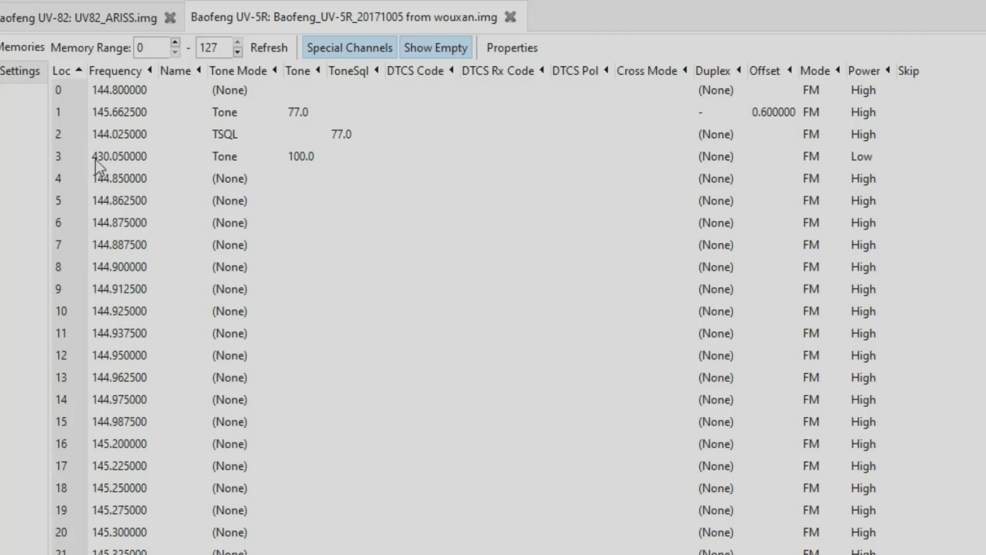
- Delete the memories in locations 0 to 8 of the UV-5R image without shifting the remaining ones up
click(75, 93)
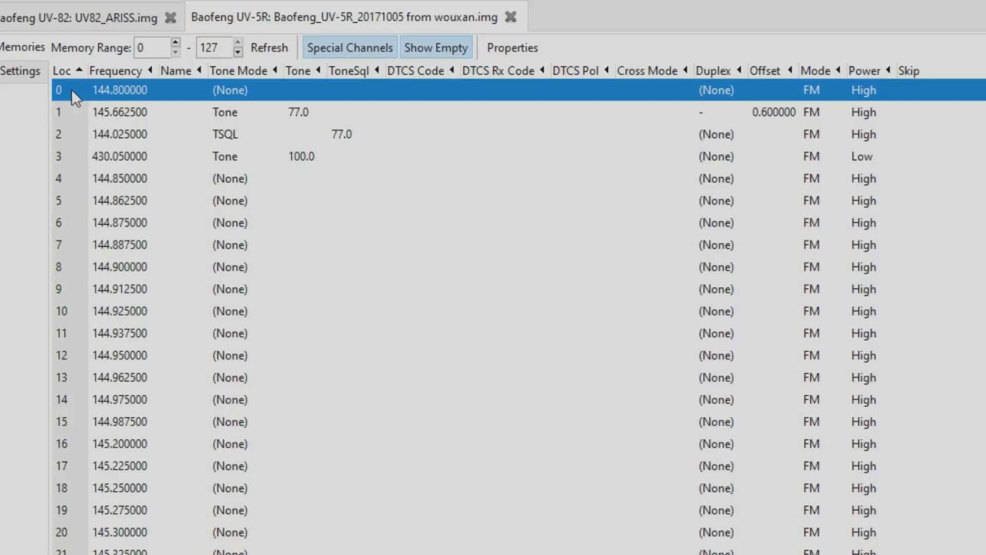
key(shift+Down)
key(shift+Down)
key(shift+Down)
key(shift+Down)
key(shift+Down)
key(shift+Down)
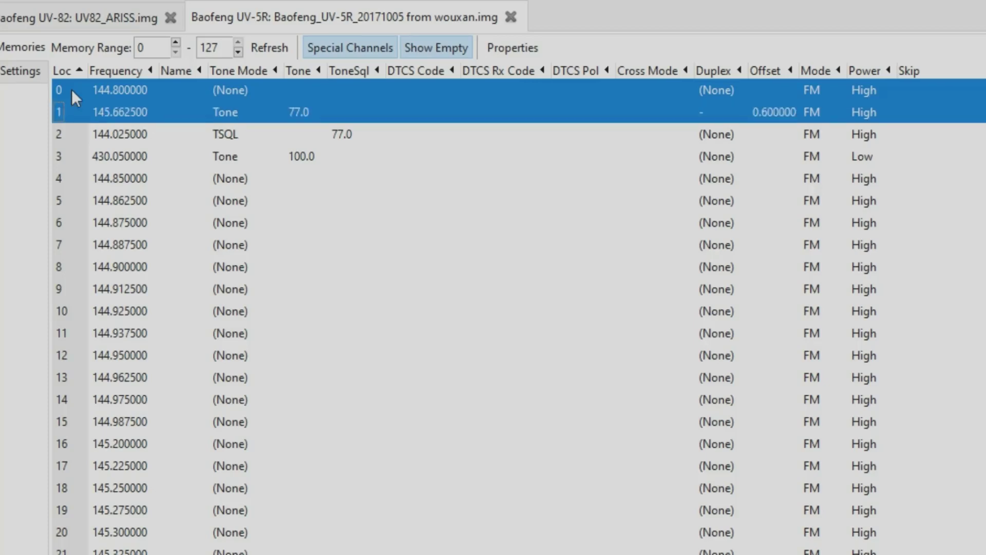
key(shift+Down)
key(shift+Down)
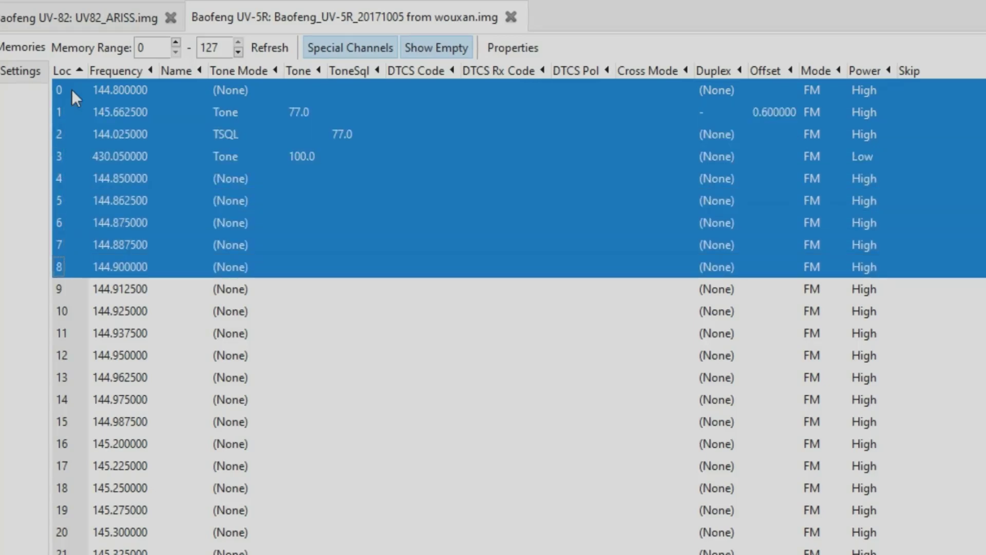
right_click(122, 202)
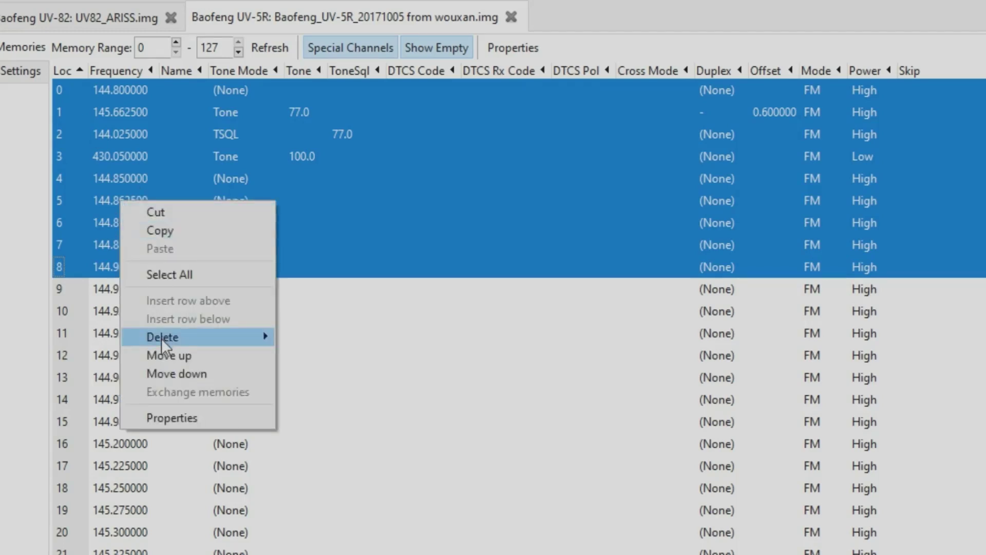
mouse_move(161, 338)
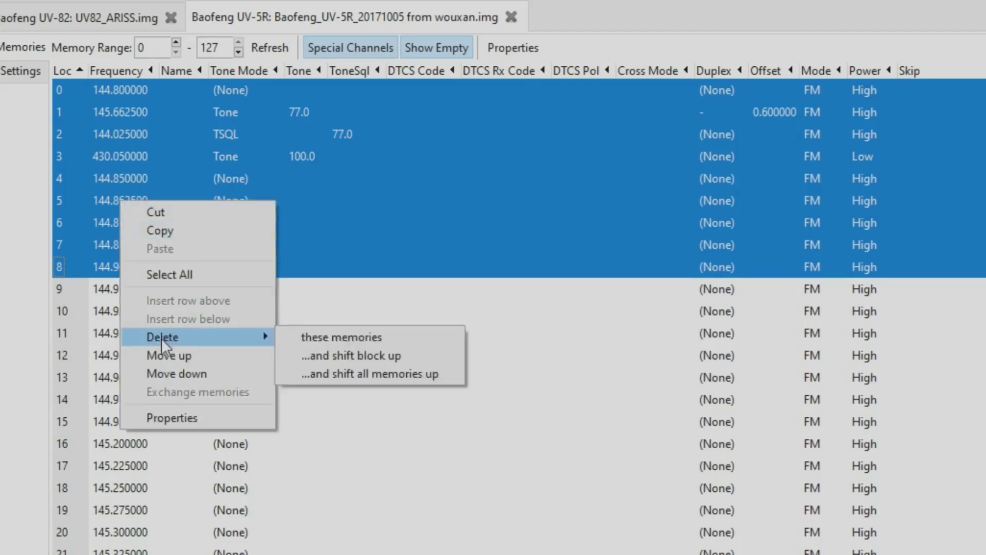
click(369, 344)
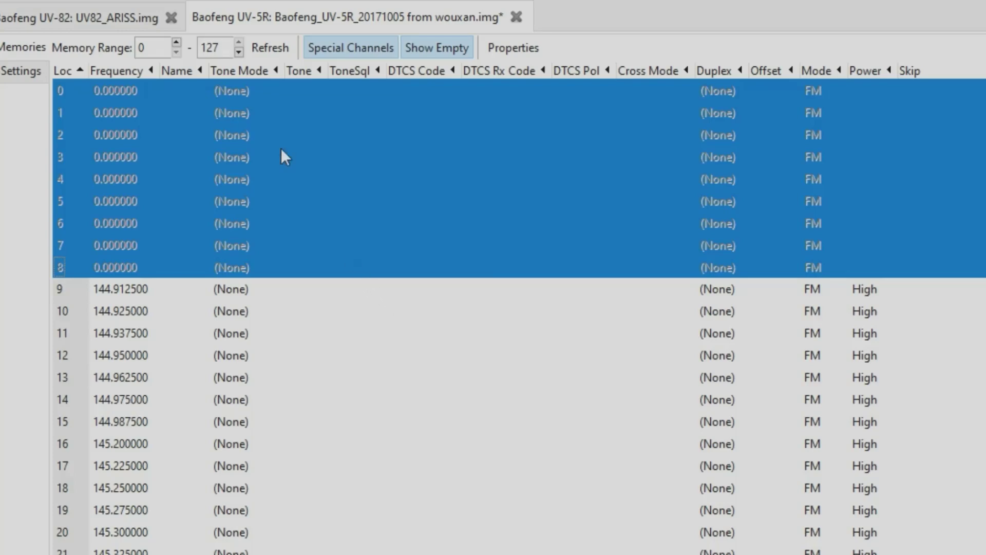
- Toggle the display of empty memories off and on, and paste the copied ISS channels starting at location 0
click(442, 50)
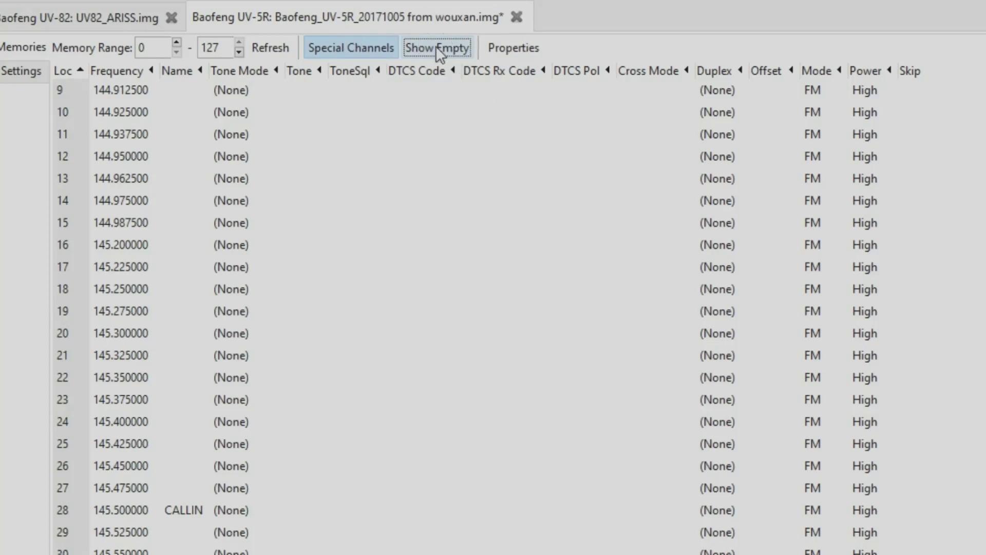
click(439, 49)
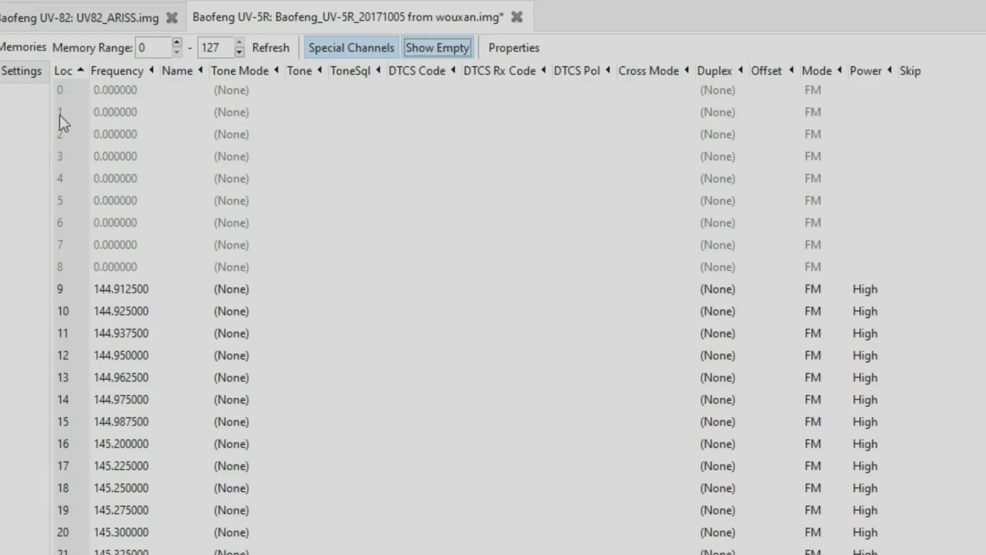
click(70, 92)
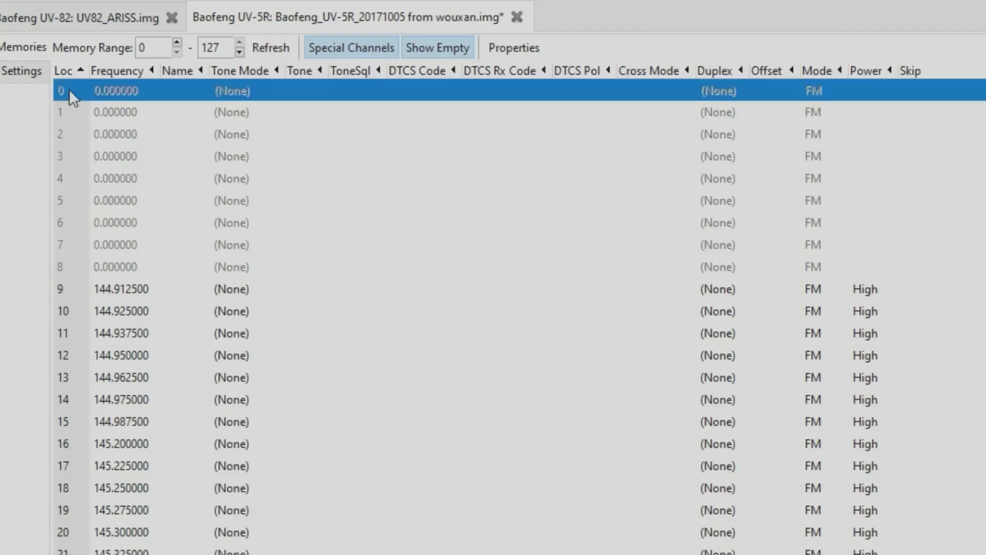
right_click(116, 95)
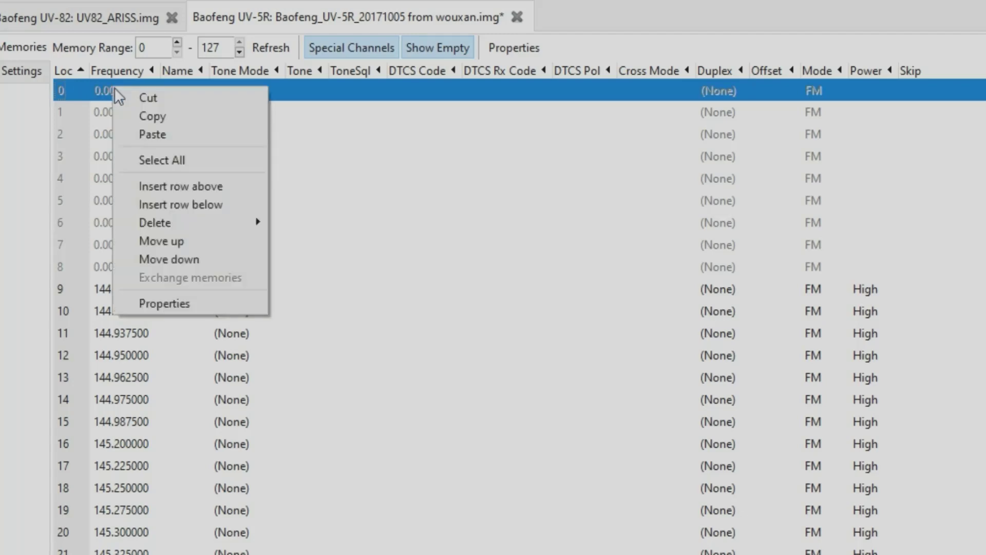
click(167, 134)
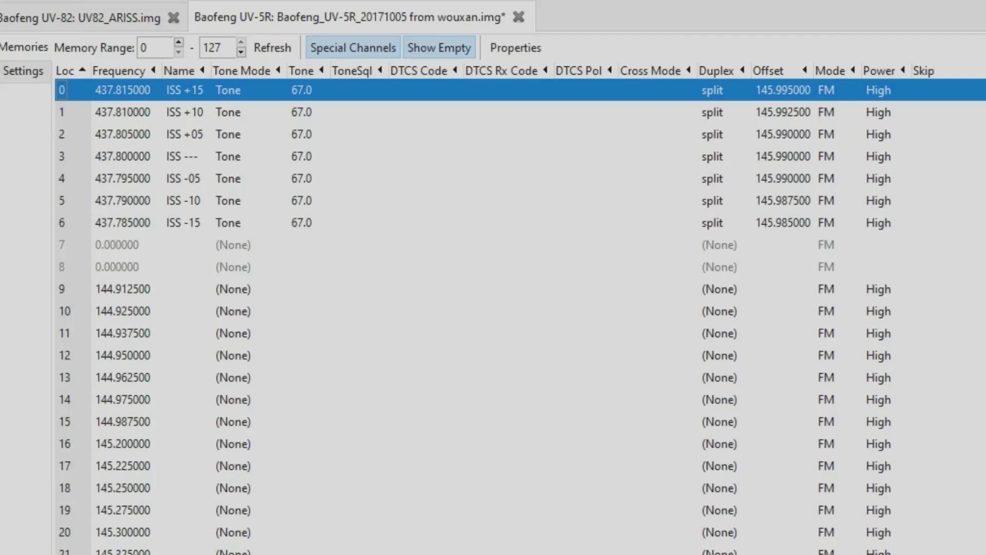
- Upload the edited UV-5R image with the ISS channels to the radio
click(129, 1)
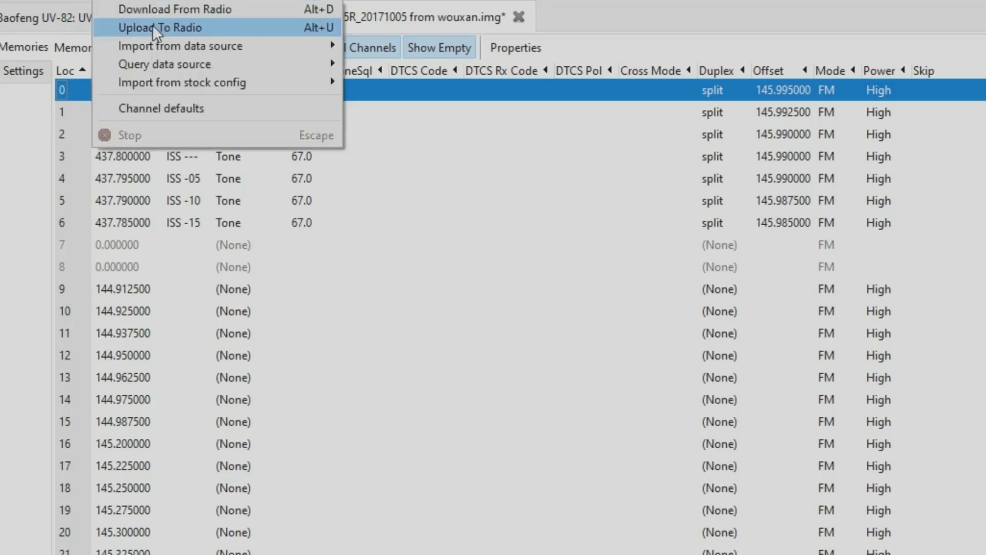